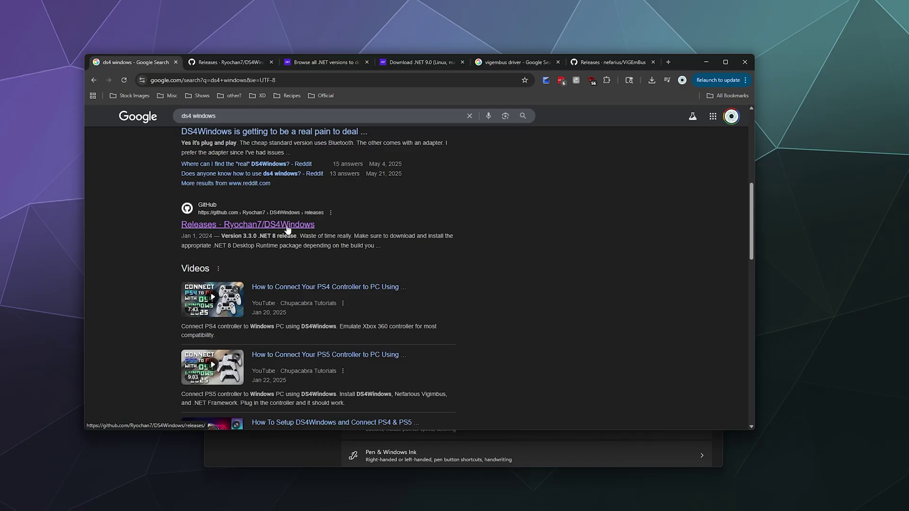
- Scroll the ds4 windows search results, then switch to the 'Releases · Ryochan7/DS4Windows' tab
scroll(118, 229, up, 5)
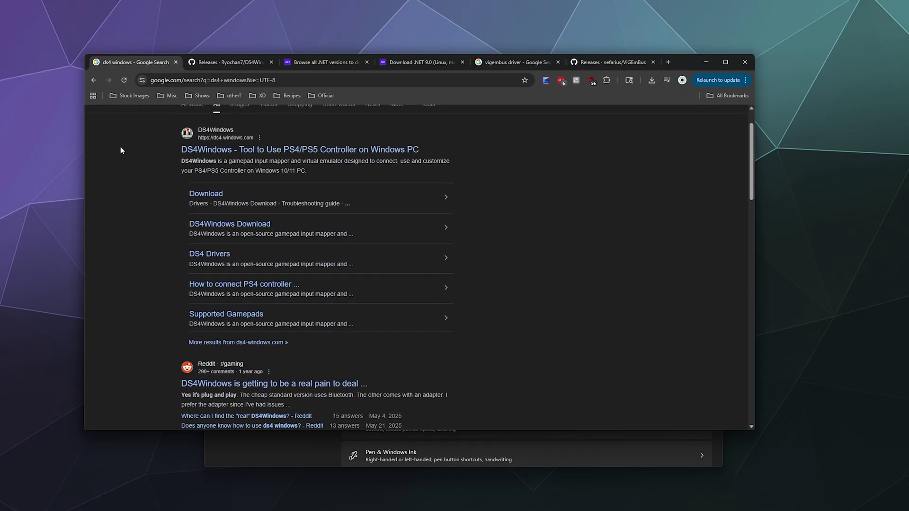
scroll(173, 156, up, 1)
scroll(172, 155, up, 1)
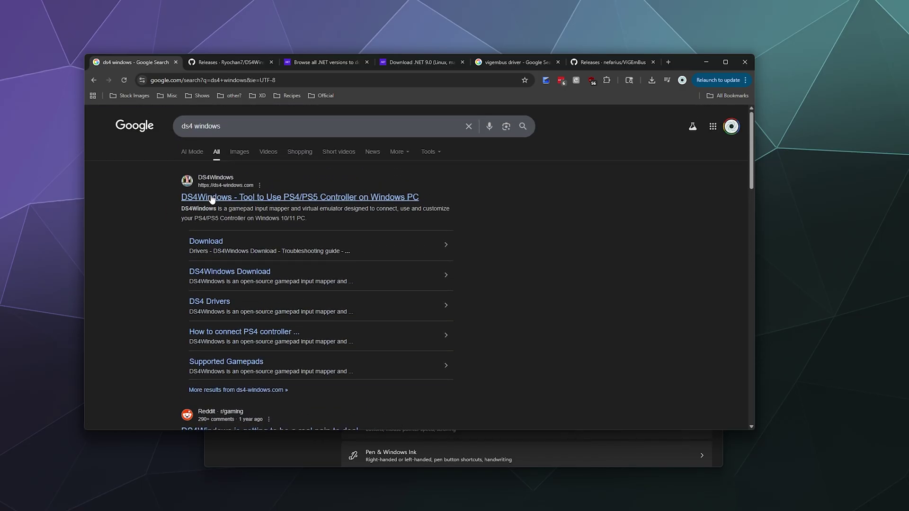
scroll(144, 248, down, 9)
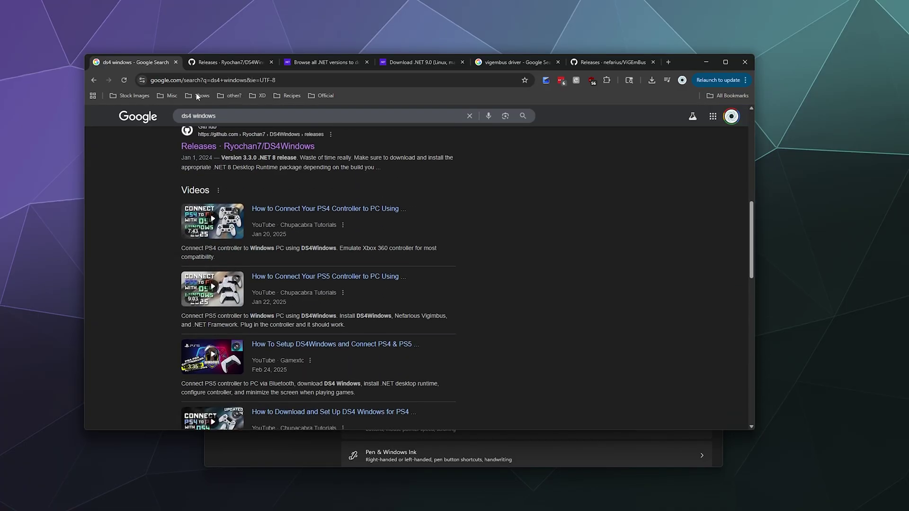
click(227, 62)
scroll(154, 292, down, 3)
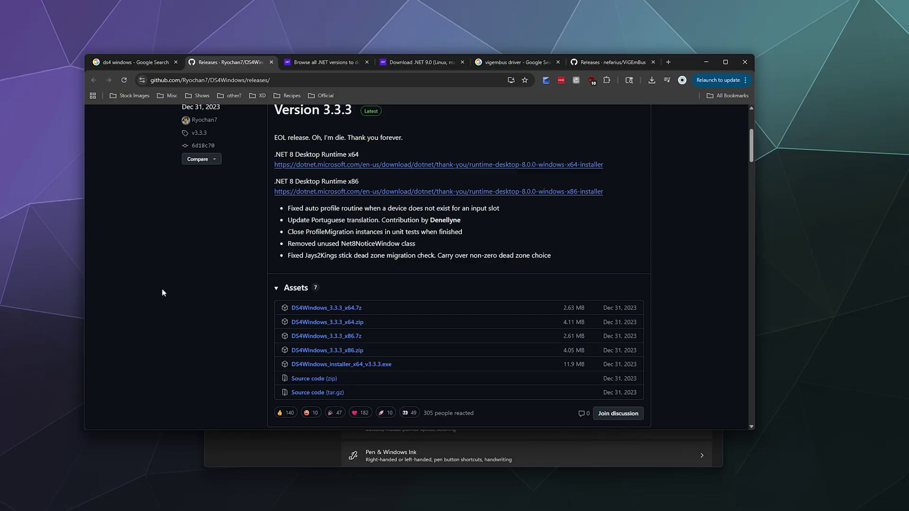
scroll(247, 176, up, 1)
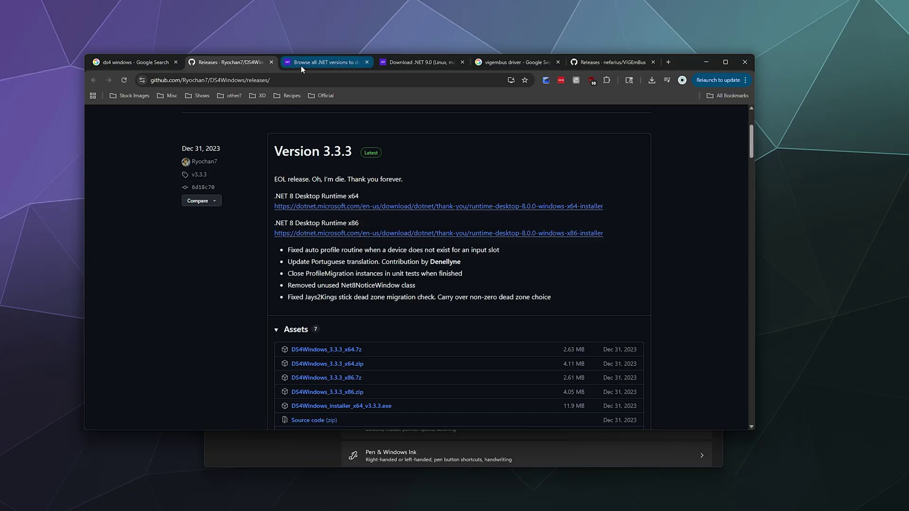
- Check the .NET Desktop Runtime 9.0.9 section and the list of supported .NET versions
click(394, 63)
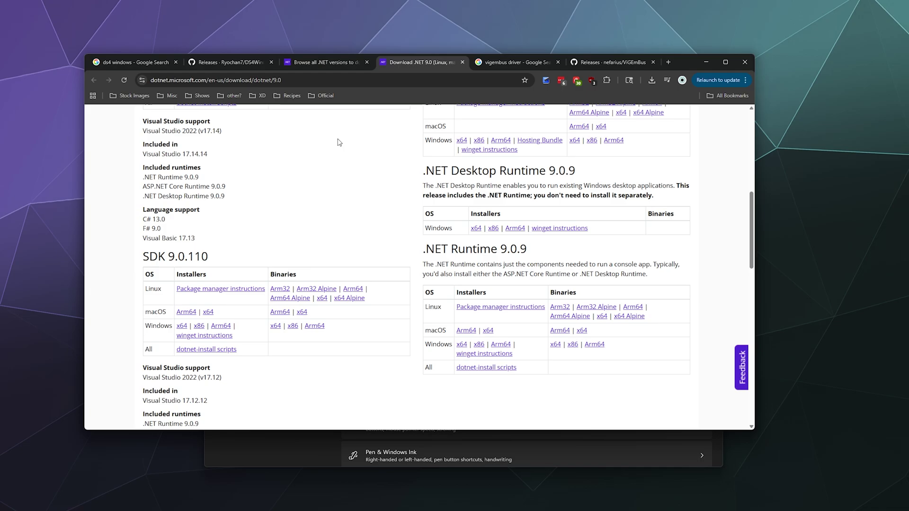
drag(421, 172, 614, 174)
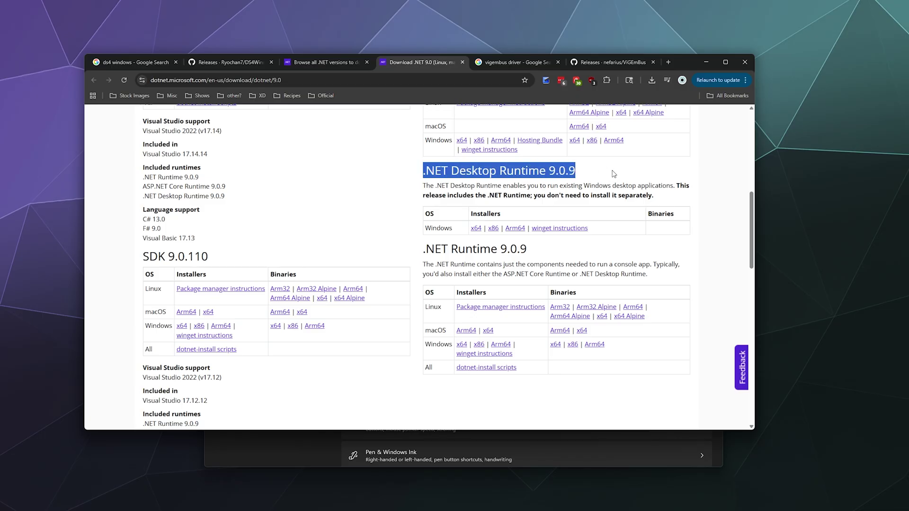
click(323, 62)
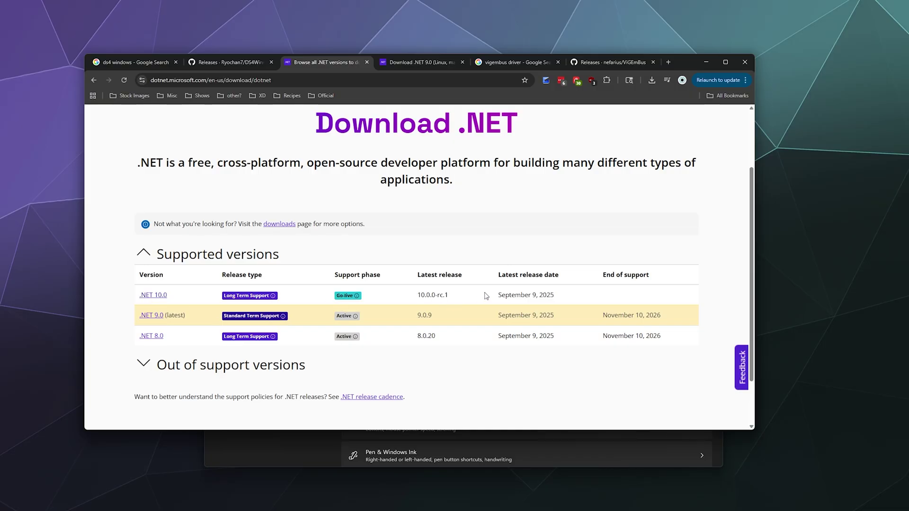
mouse_move(356, 317)
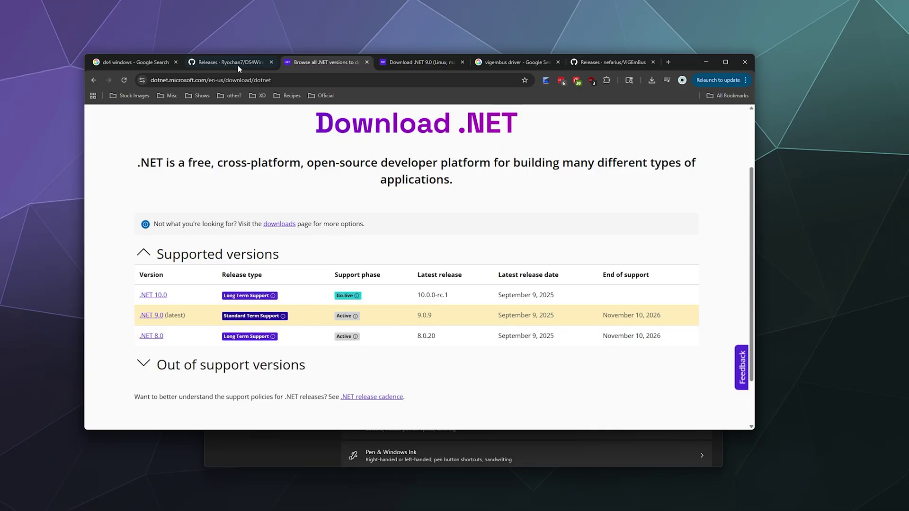
click(432, 67)
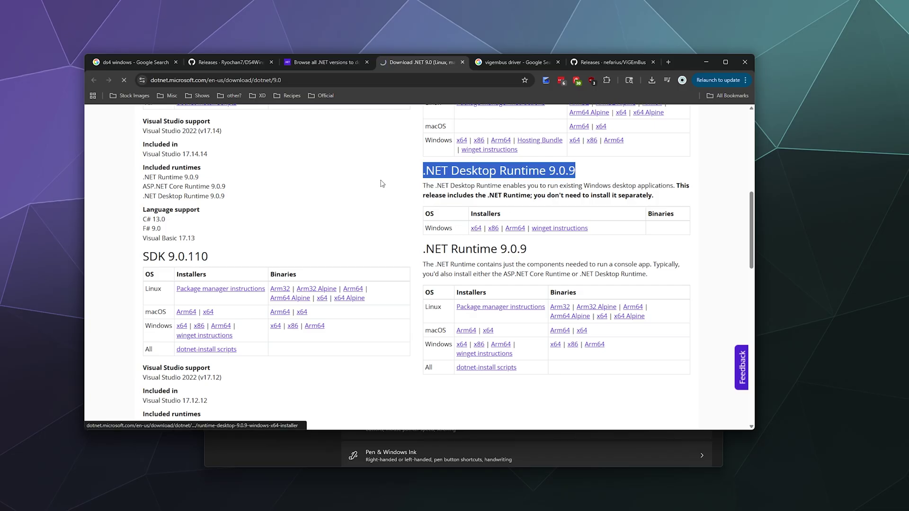
- Save the .NET Desktop Runtime 9.0.9 x64 installer, then switch to the vigembus driver search results
click(475, 231)
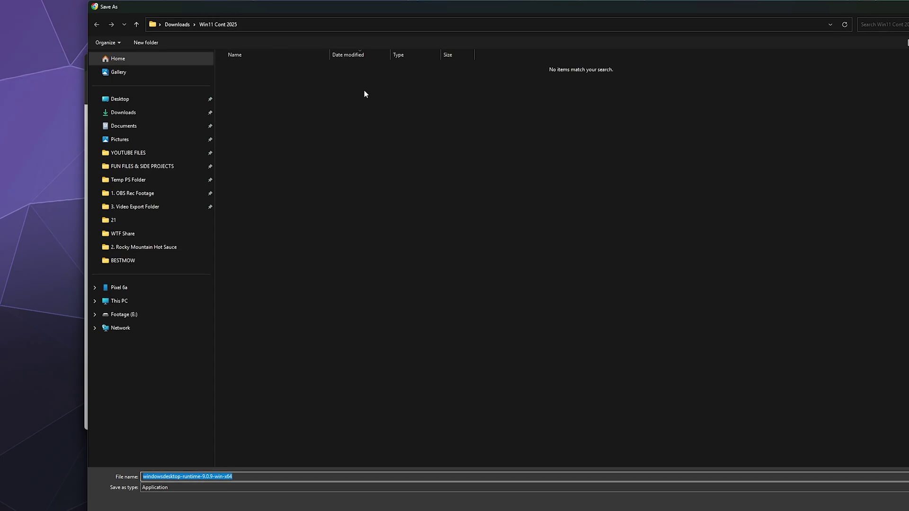
key(Return)
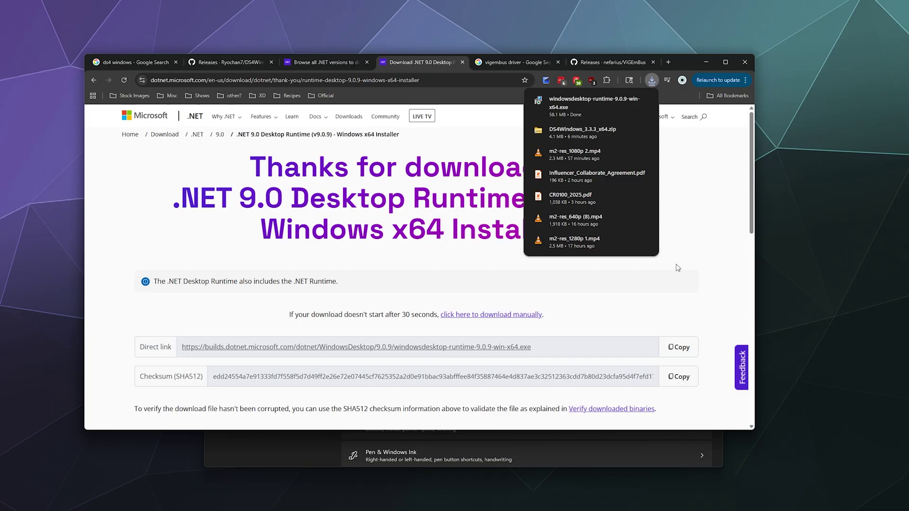
click(530, 61)
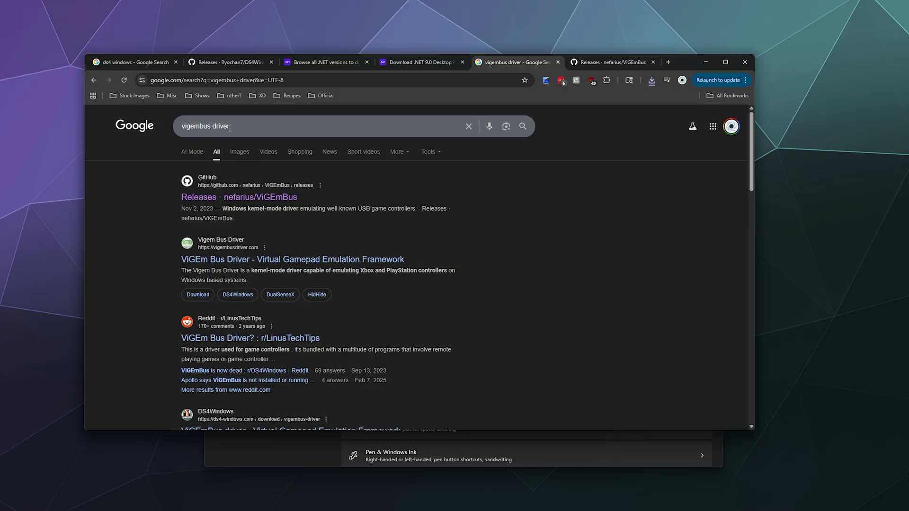
- Save ViGEmBus_1.22.0_x64_x86_arm64.exe from the ViGEmBus releases page, then return to DS4Windows releases
click(611, 62)
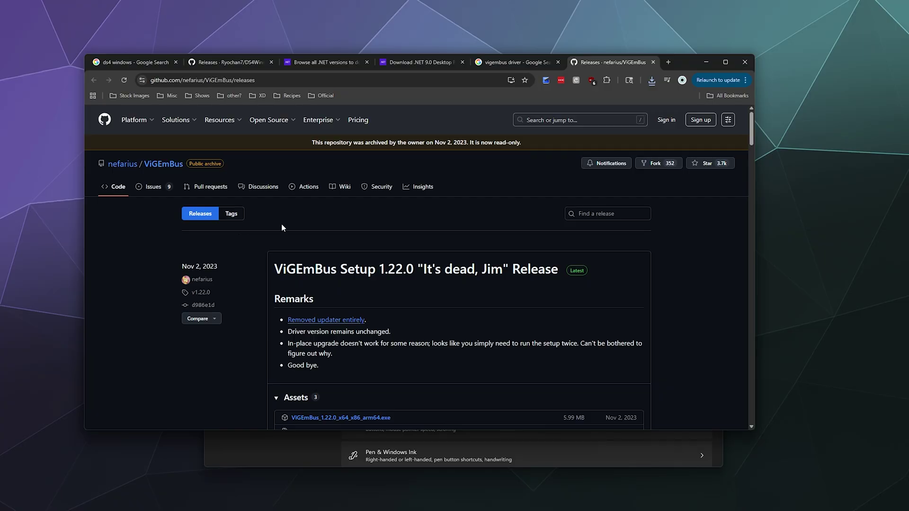
scroll(279, 227, down, 3)
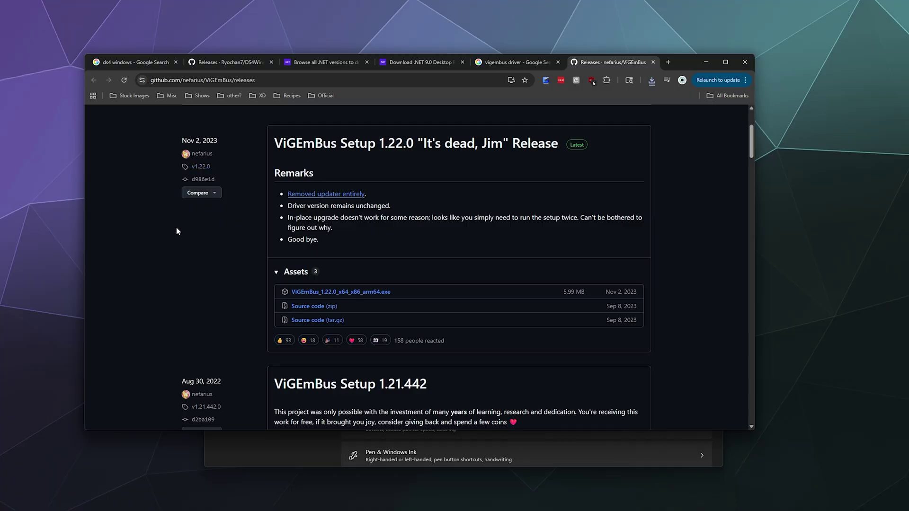
scroll(254, 314, up, 1)
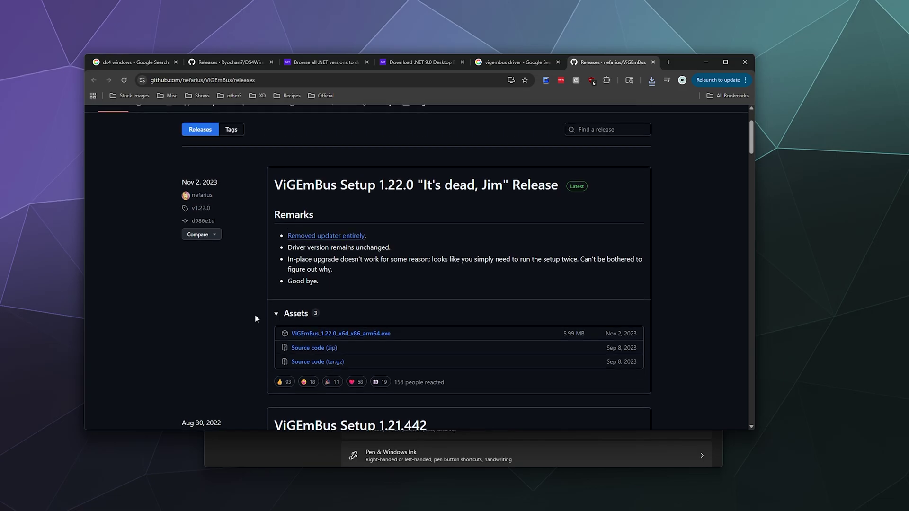
scroll(254, 314, down, 1)
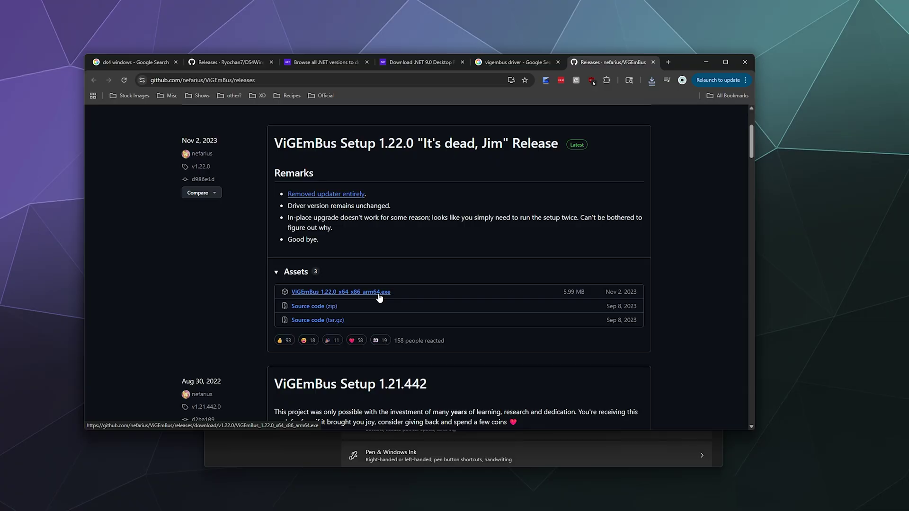
click(358, 292)
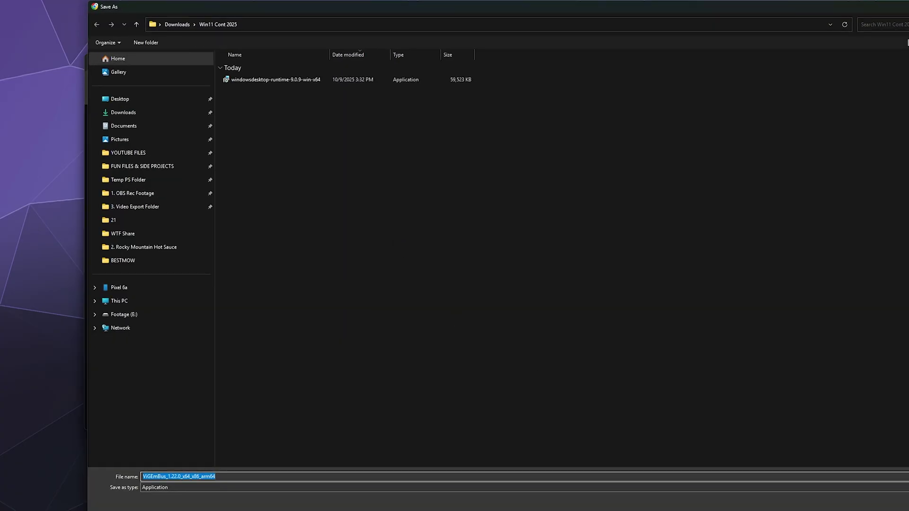
key(Return)
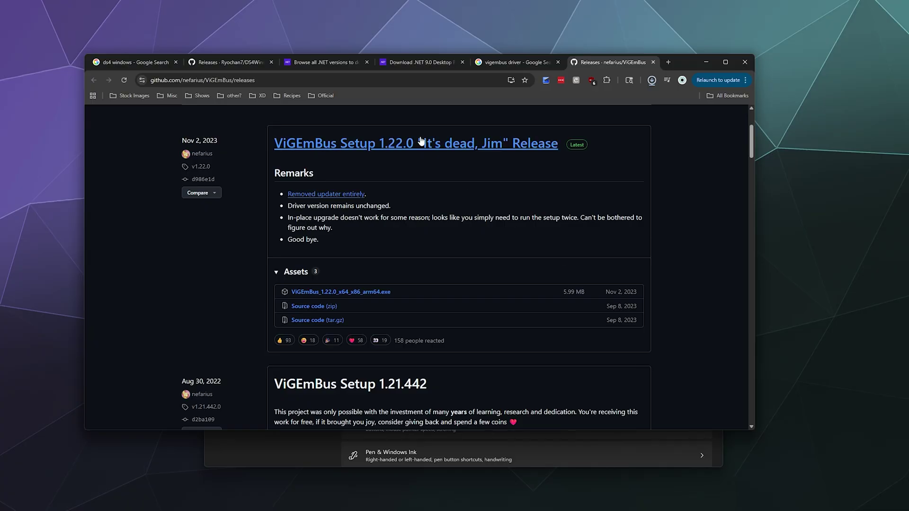
click(247, 64)
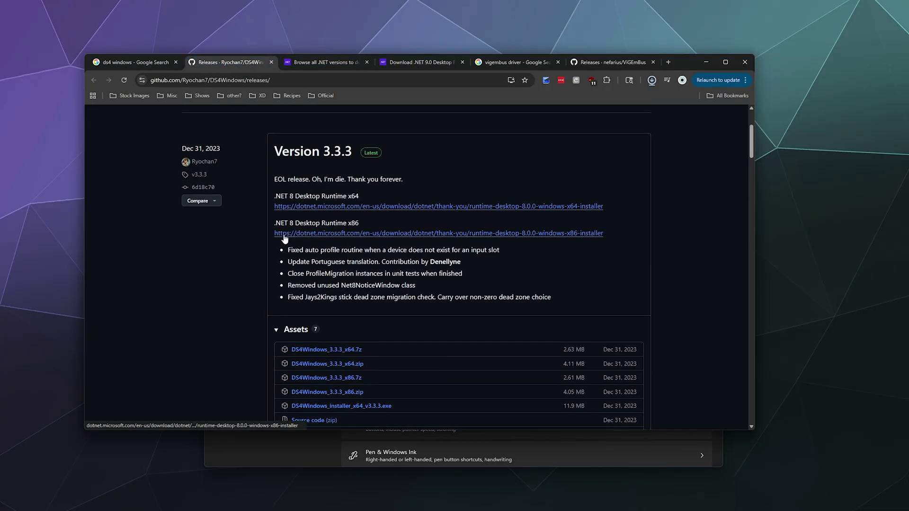
- Scroll to the DS4Windows 3.3.3 assets, then switch to the Win11 Cont 2025 downloads folder
scroll(285, 238, down, 2)
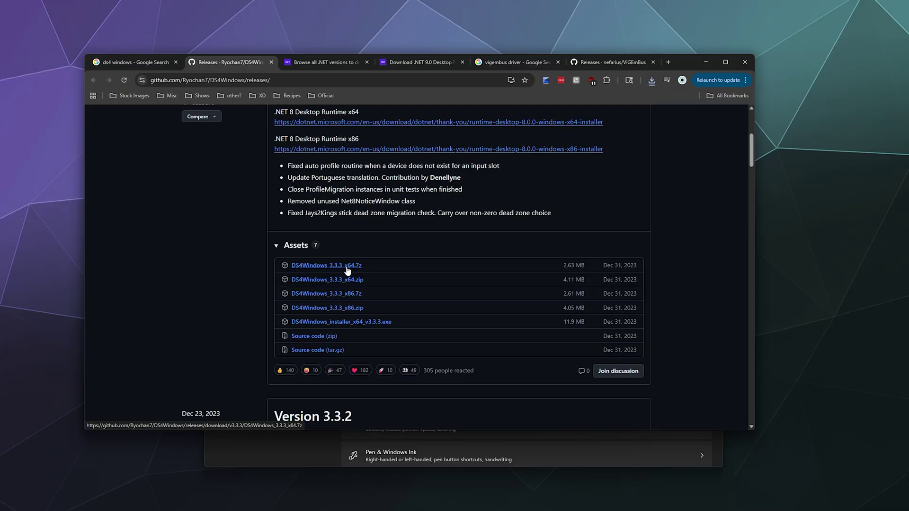
key(alt+Tab)
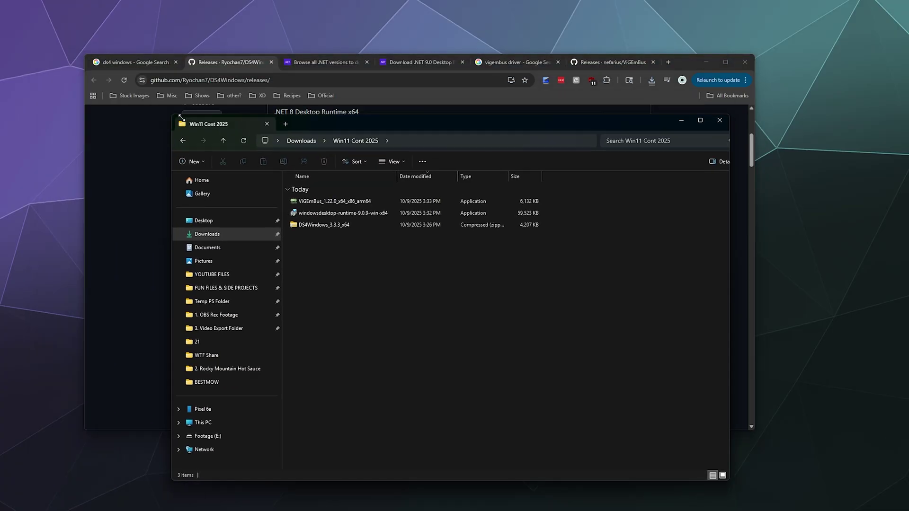
- Run windowsdesktop-runtime-9.0.9-win-x64 to install Desktop Runtime 9.0.9 (x64), then close the installer
drag(207, 140, 182, 140)
drag(368, 150, 331, 77)
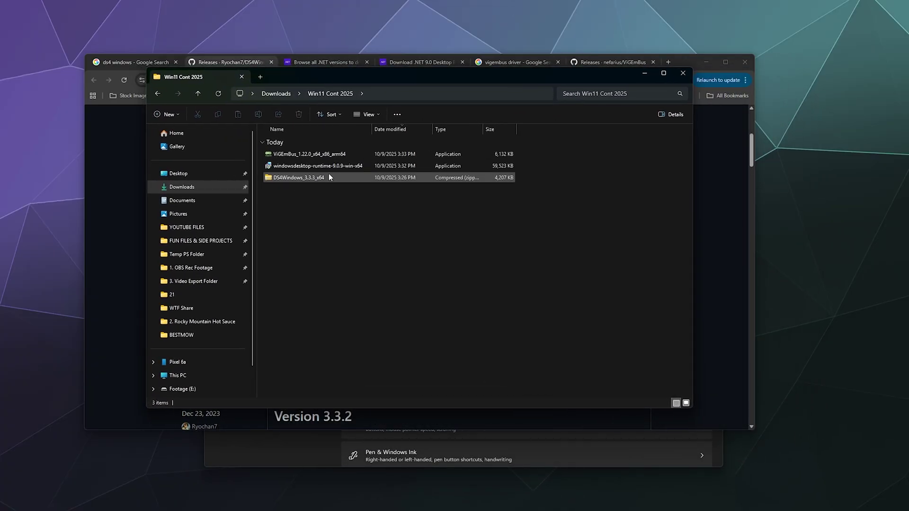
double_click(304, 167)
click(465, 259)
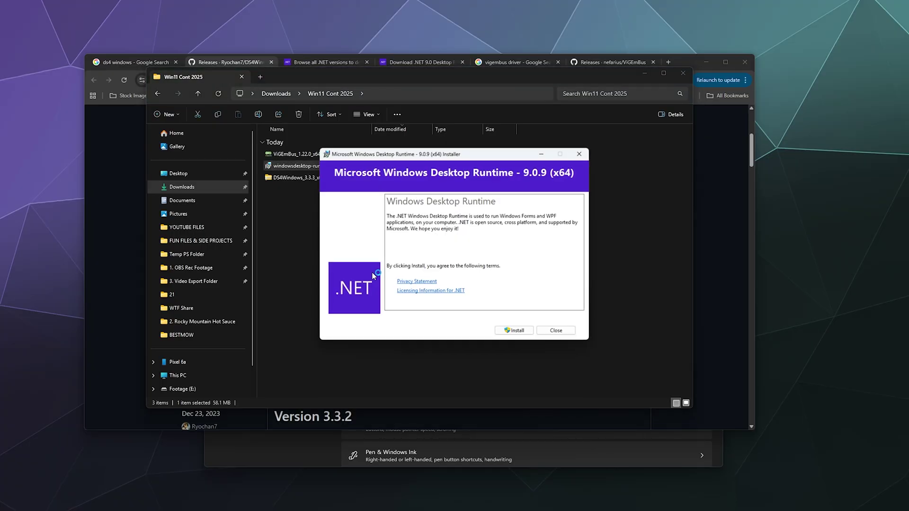
click(515, 330)
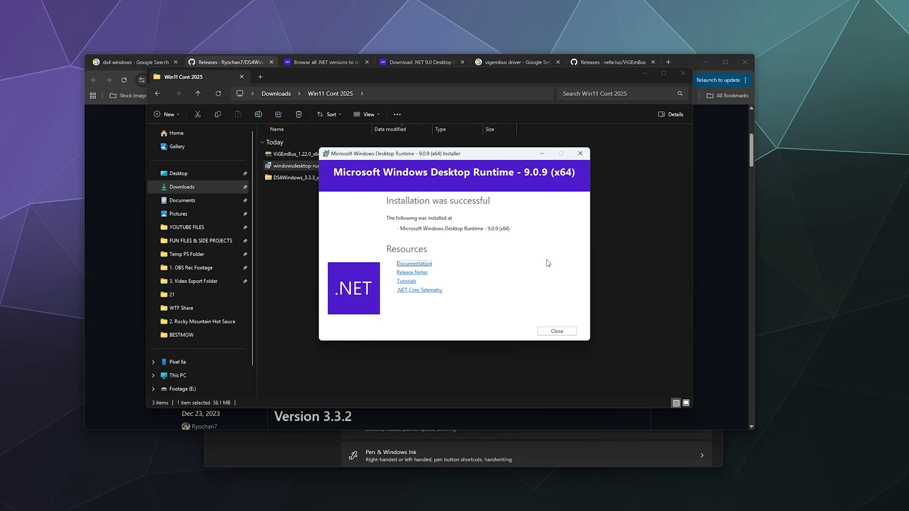
click(557, 332)
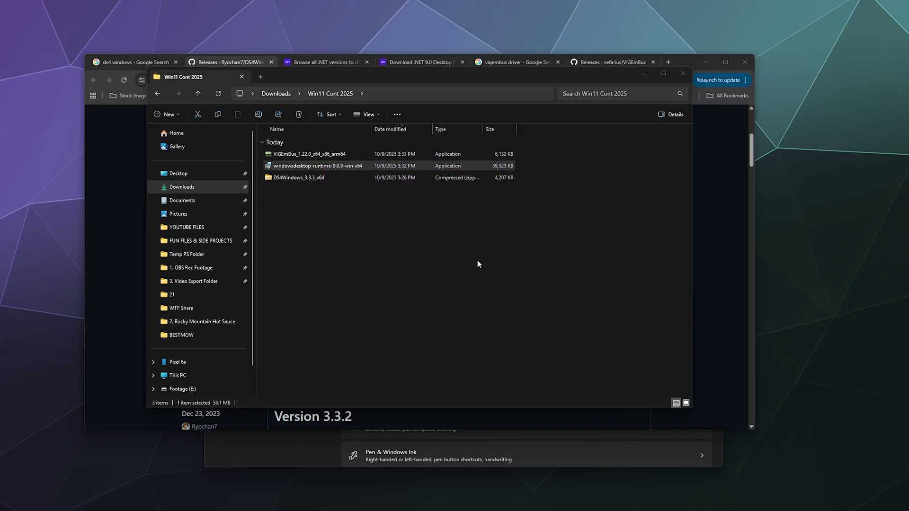
- Use WinRAR's 'Extract to DS4Windows_3.3.3_x64\' on the DS4Windows_3.3.3_x64 zip
click(297, 153)
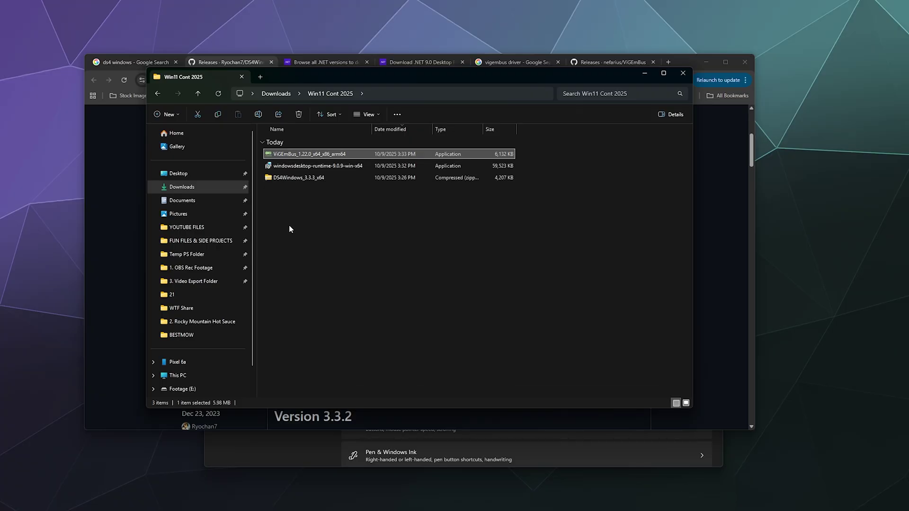
click(296, 257)
click(283, 180)
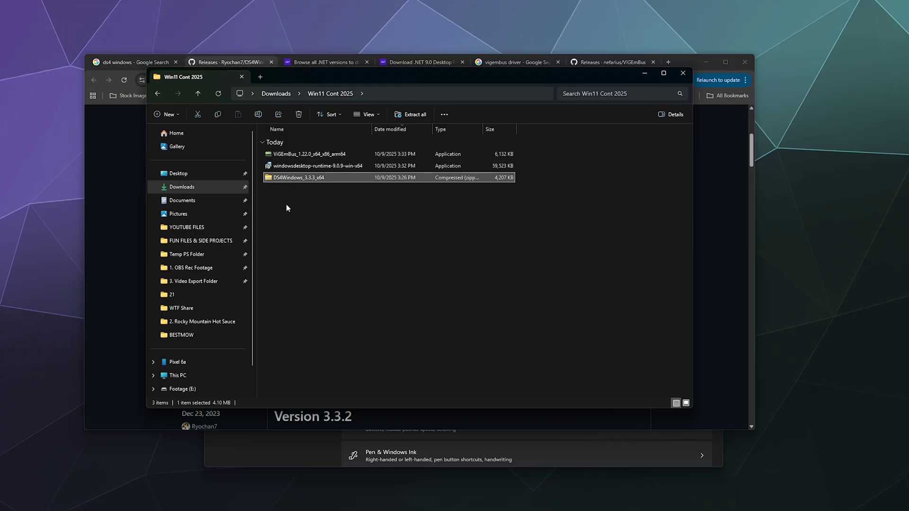
right_click(284, 177)
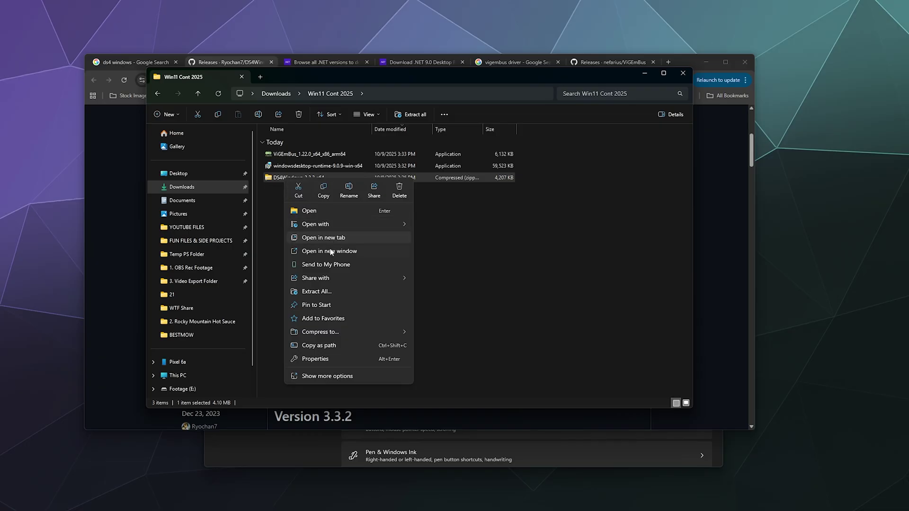
click(318, 376)
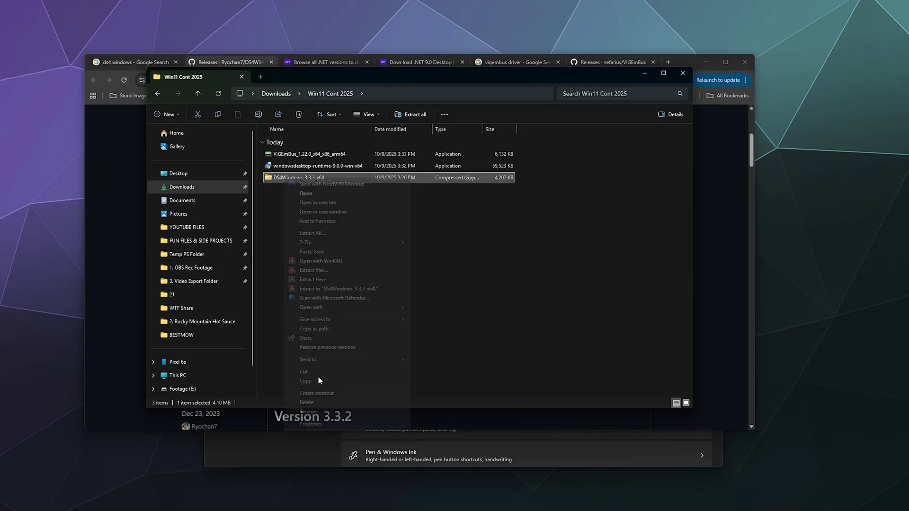
click(318, 289)
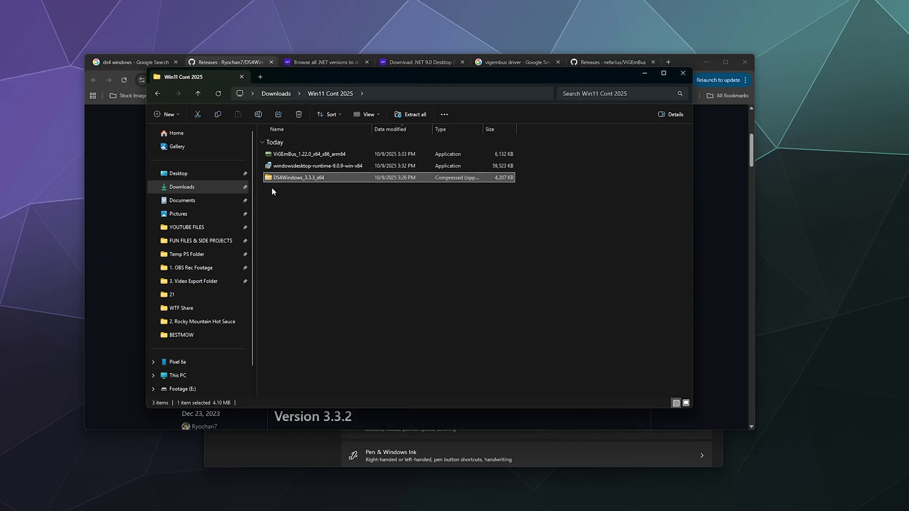
click(286, 190)
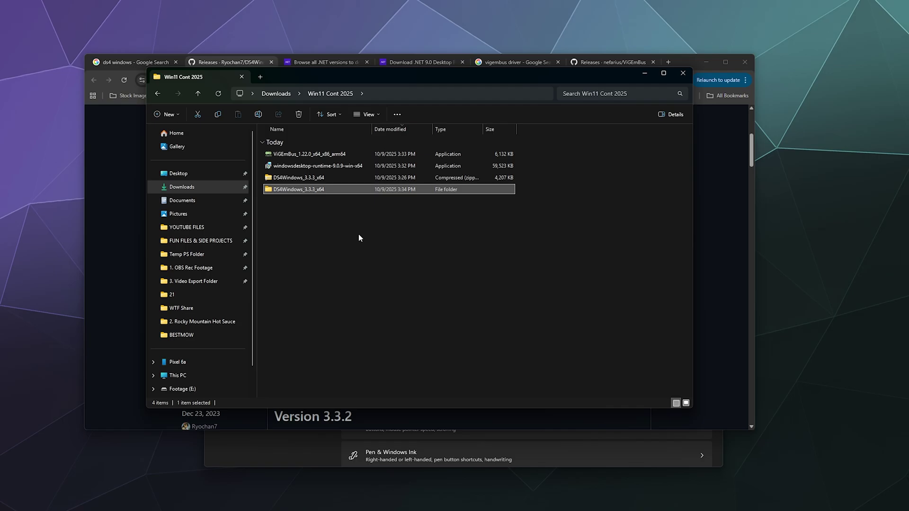
- Pair the Wireless Controller through Add device > Bluetooth in Bluetooth & devices
click(277, 451)
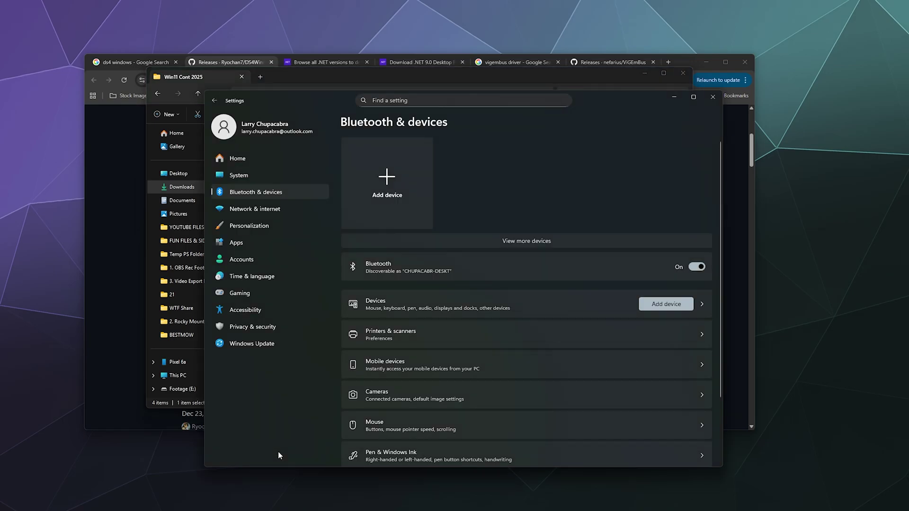
mouse_move(273, 102)
mouse_down()
mouse_move(233, 69)
mouse_move(269, 105)
mouse_up()
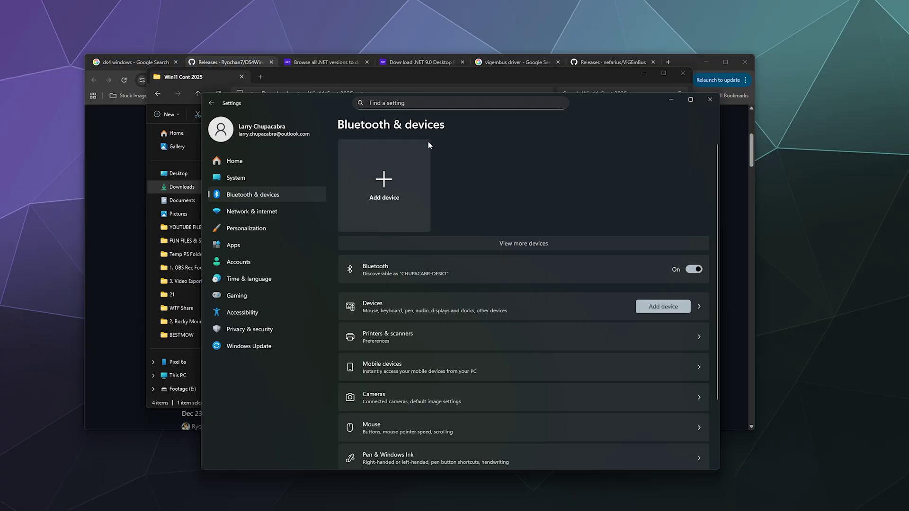
click(398, 194)
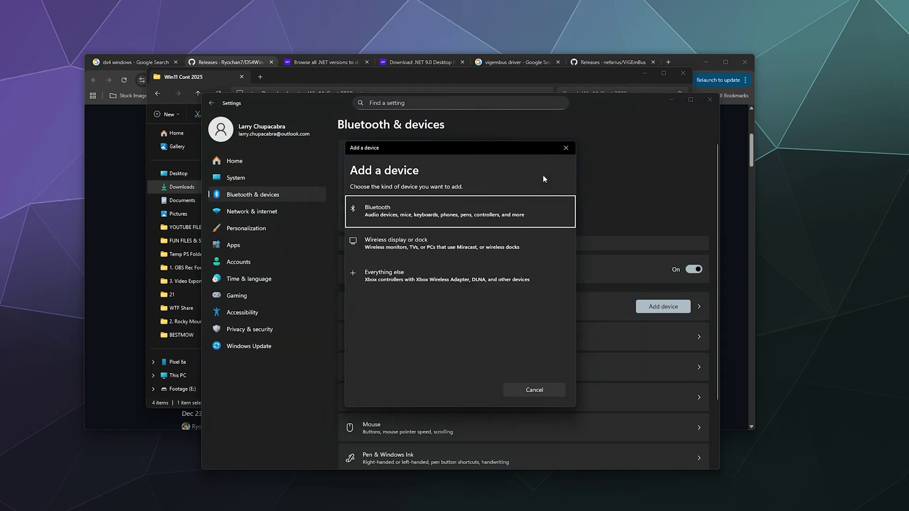
click(371, 211)
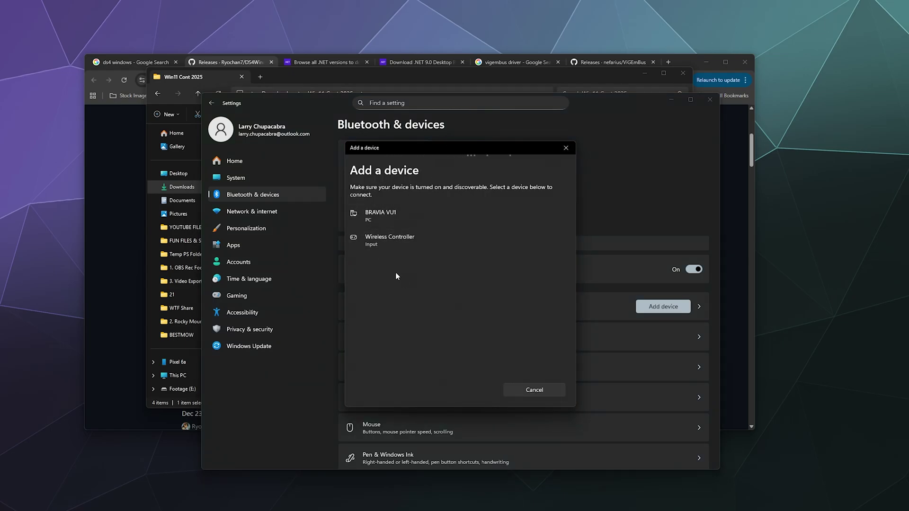
click(370, 243)
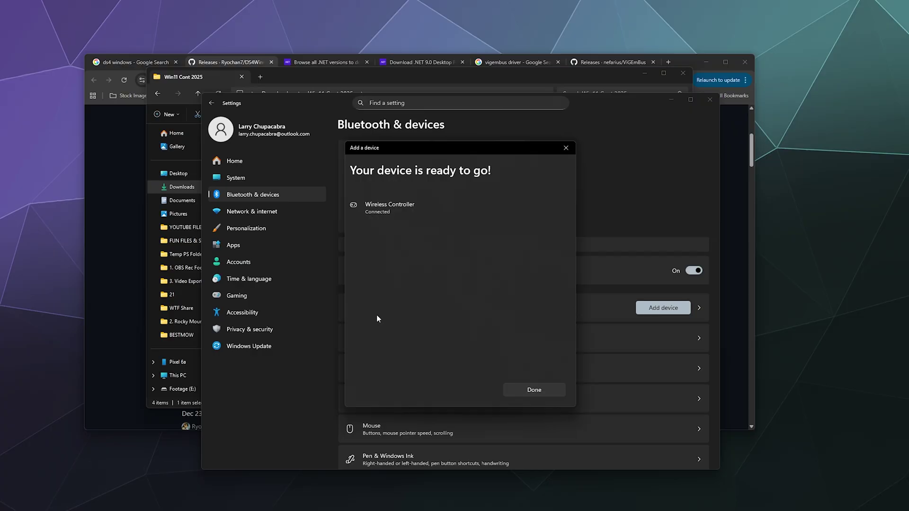
click(545, 391)
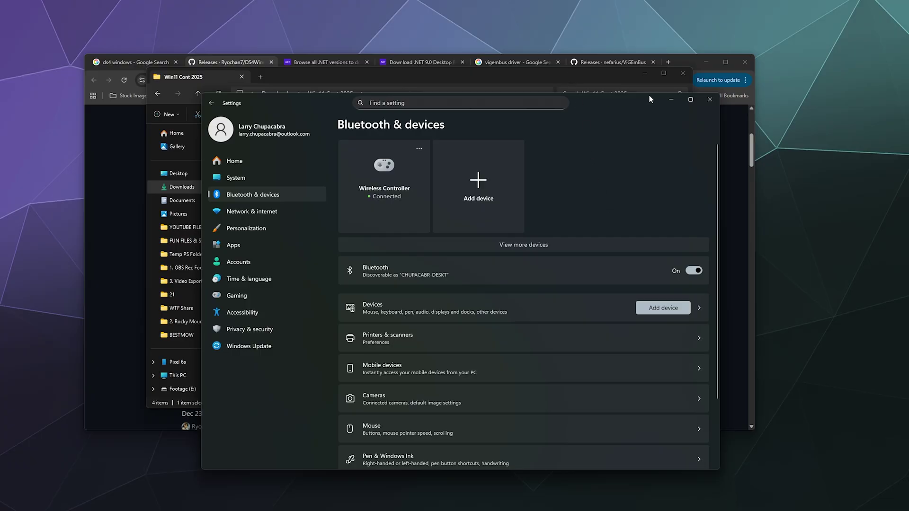
- Launch DS4Windows.exe from DS4Windows_3.3.3_x64 > DS4Windows and allow it past the security warning
click(672, 99)
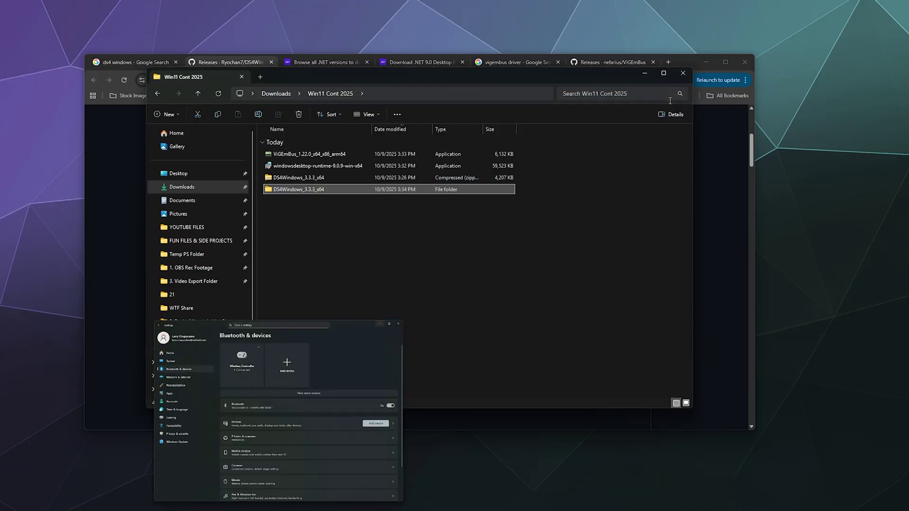
double_click(291, 190)
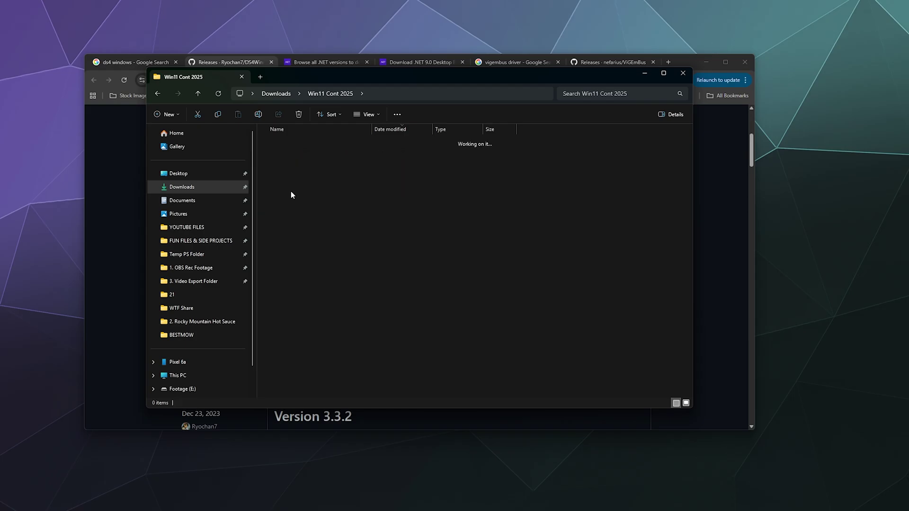
double_click(286, 155)
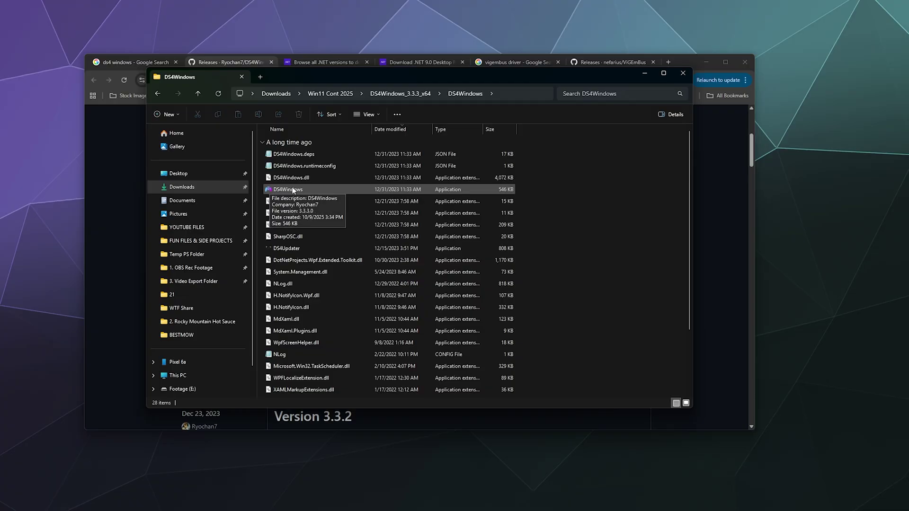
double_click(321, 189)
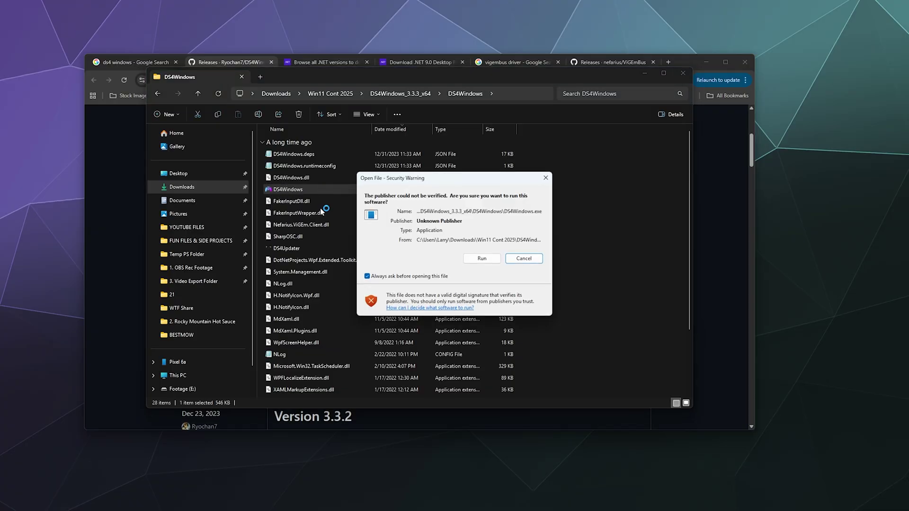
click(482, 258)
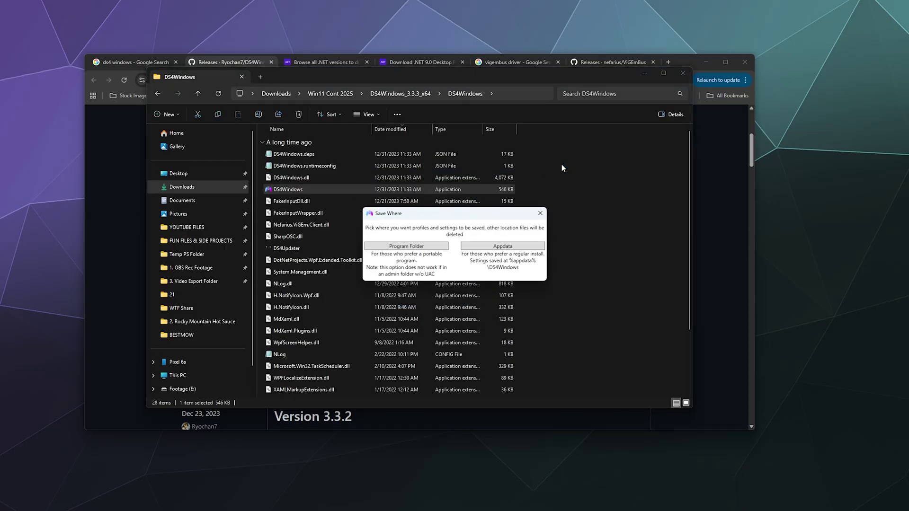
drag(474, 217, 462, 210)
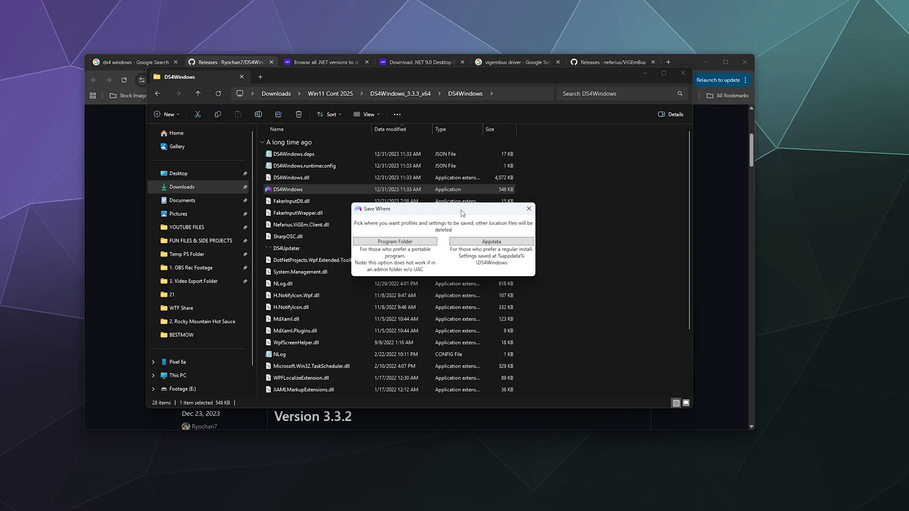
- Choose Program Folder for settings, then close First Launch with only DS4 Device Support checked
click(416, 240)
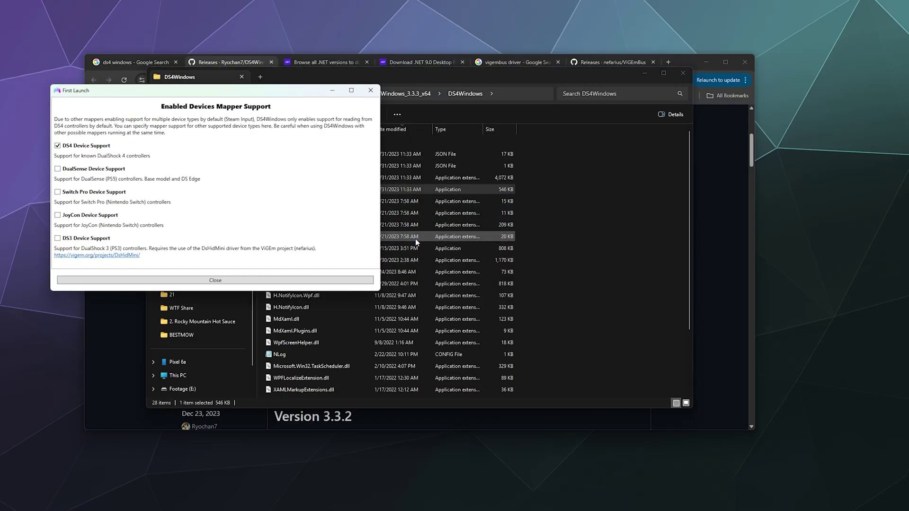
drag(224, 91, 396, 122)
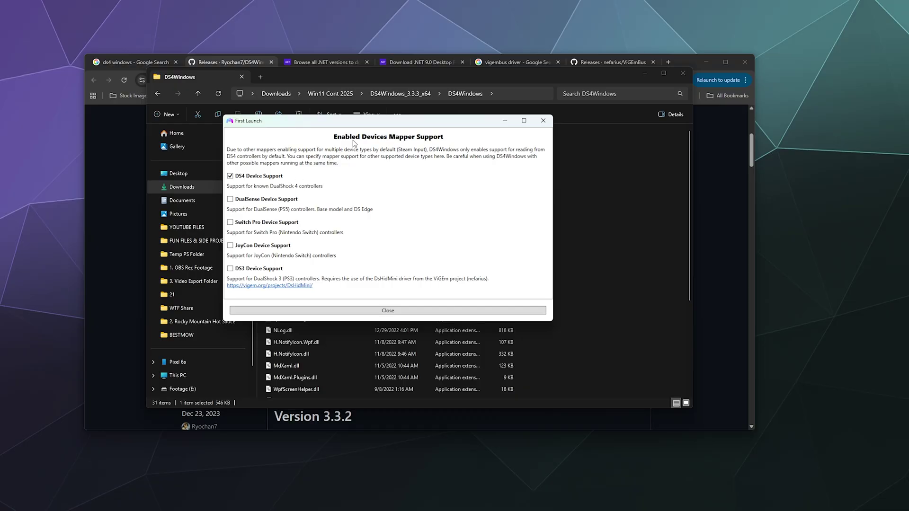
drag(368, 124, 396, 139)
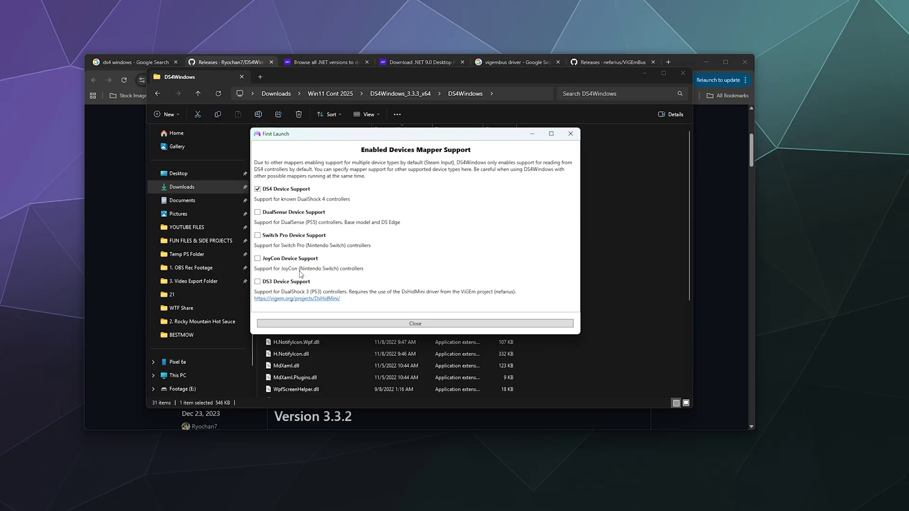
click(323, 325)
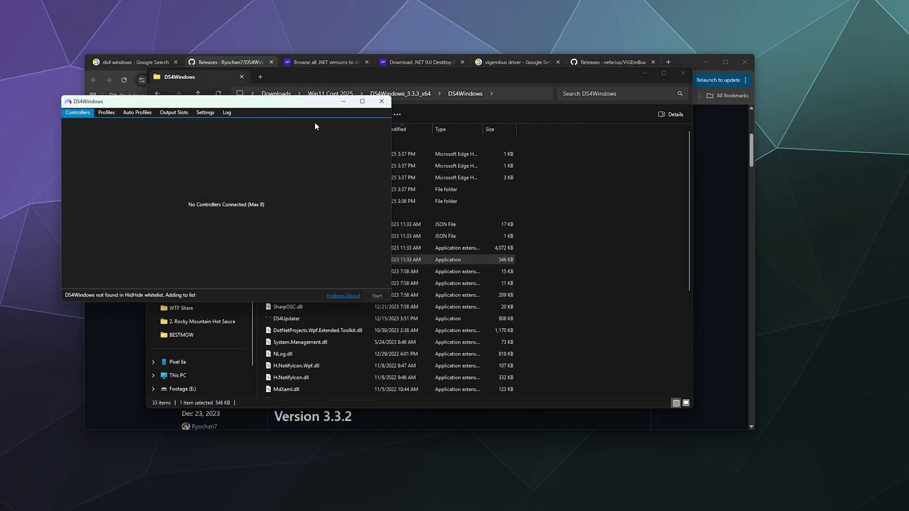
- Stop and restart the service so the Bluetooth DS4 shows at 100% battery on Default
drag(303, 105, 527, 155)
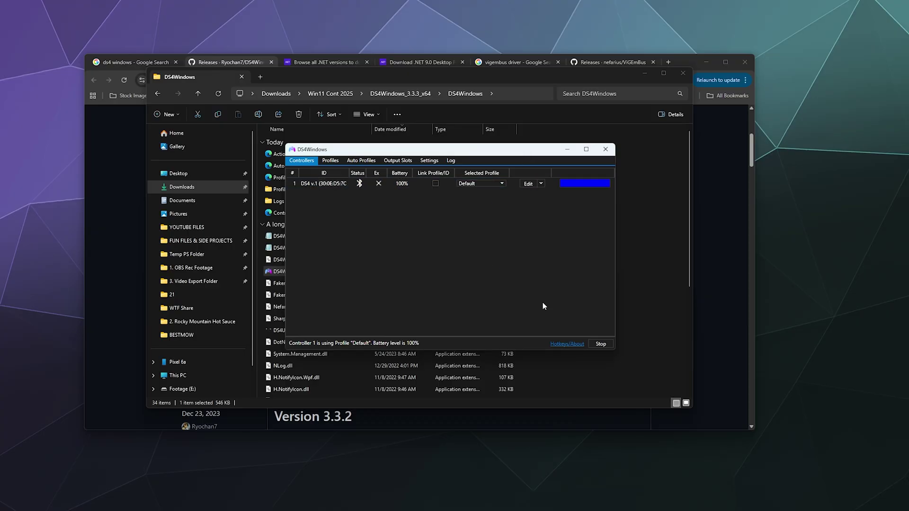
click(601, 344)
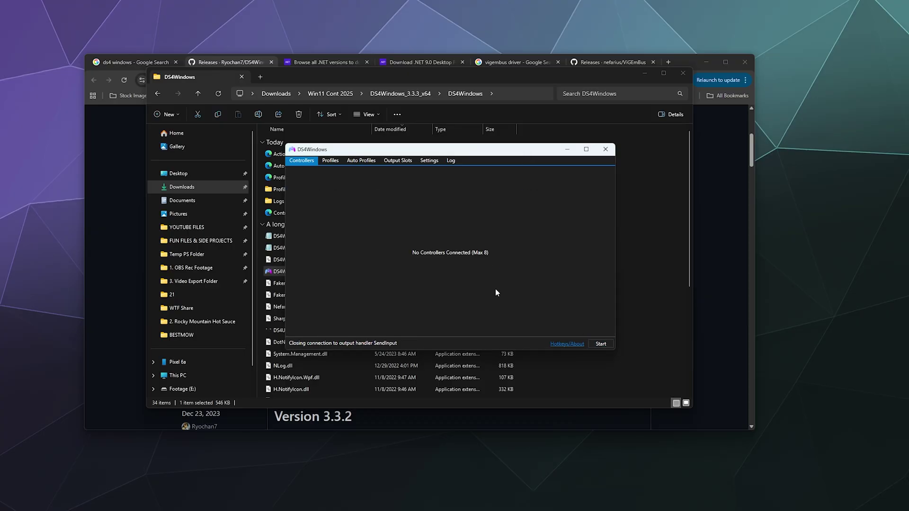
click(604, 348)
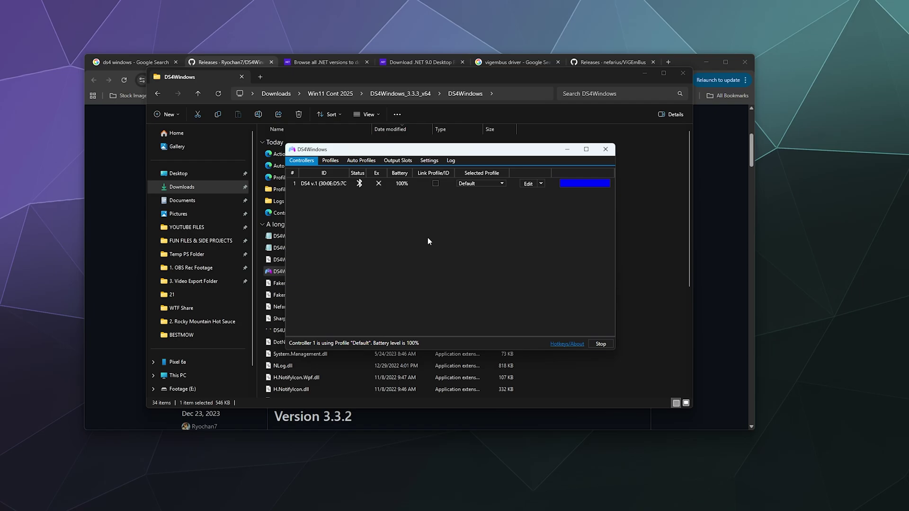
- Set the Default profile's emulated controller to DualShock 4 and save it
click(528, 184)
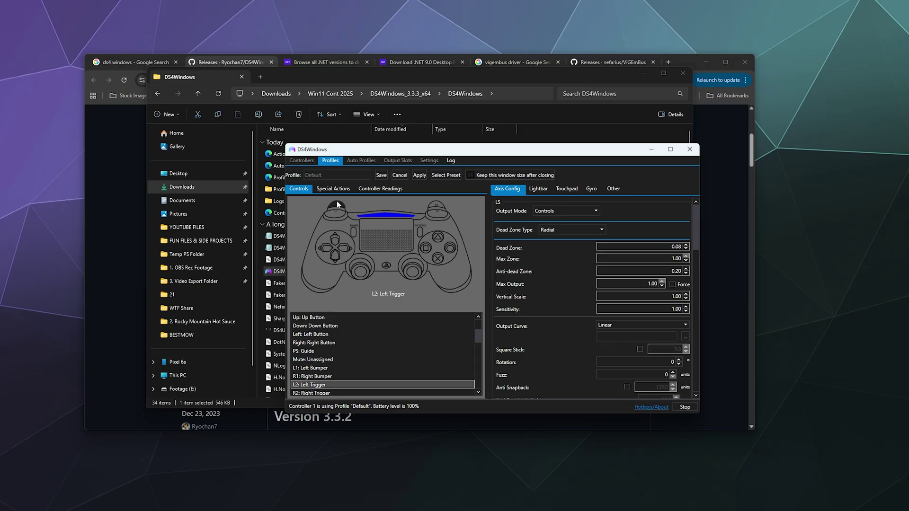
click(620, 189)
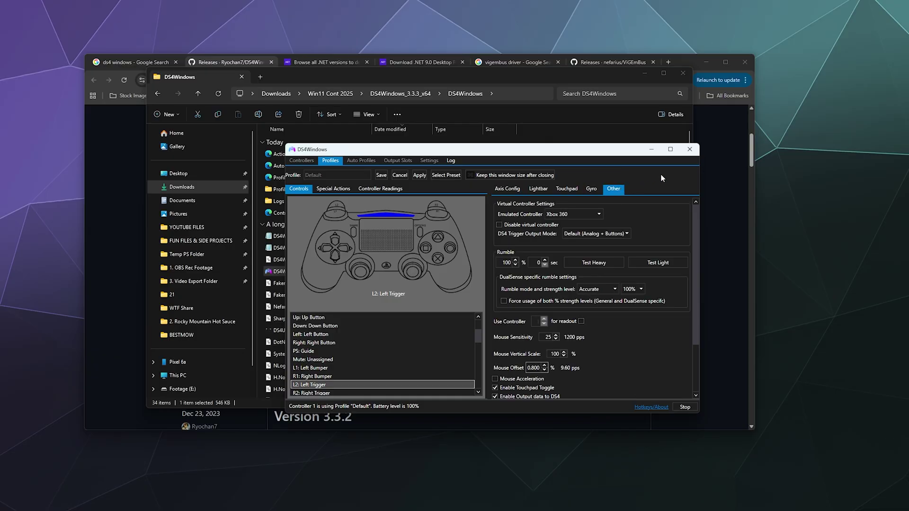
click(570, 215)
click(592, 233)
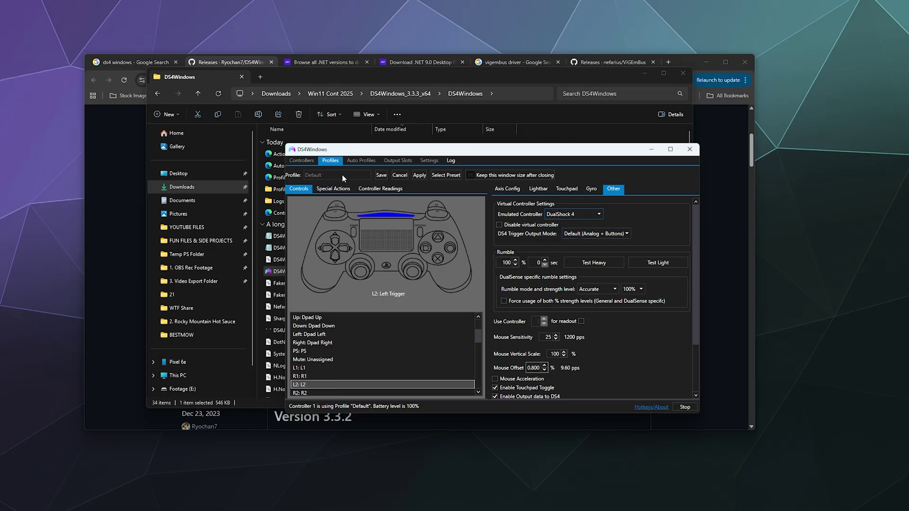
click(382, 174)
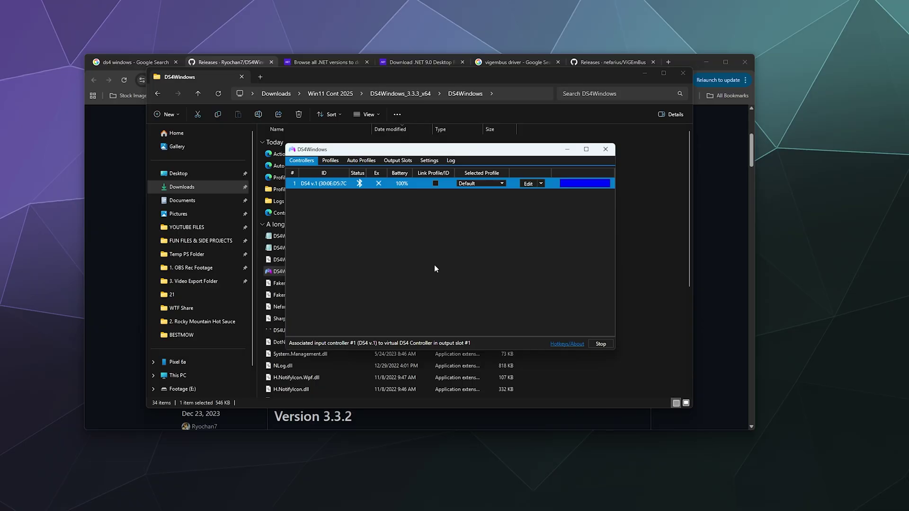
- Switch the Default profile's emulated controller back to Xbox 360 and save it
click(527, 184)
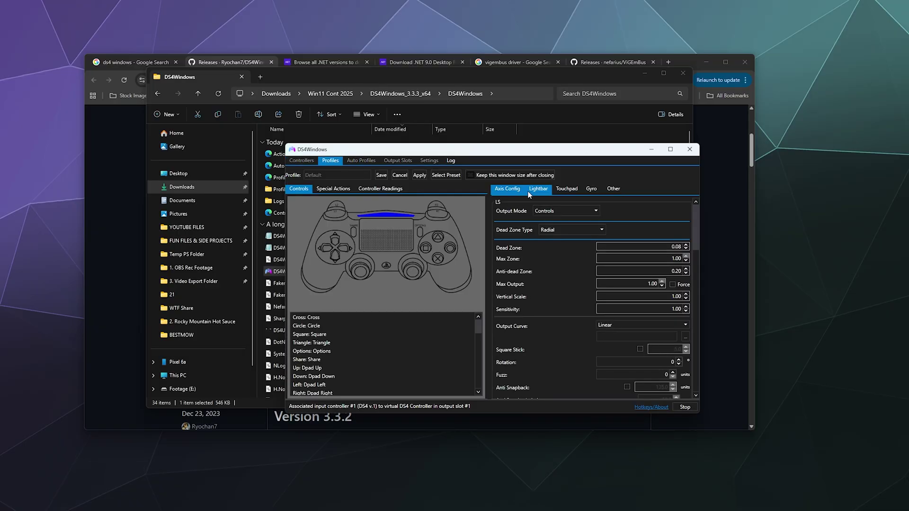
click(612, 189)
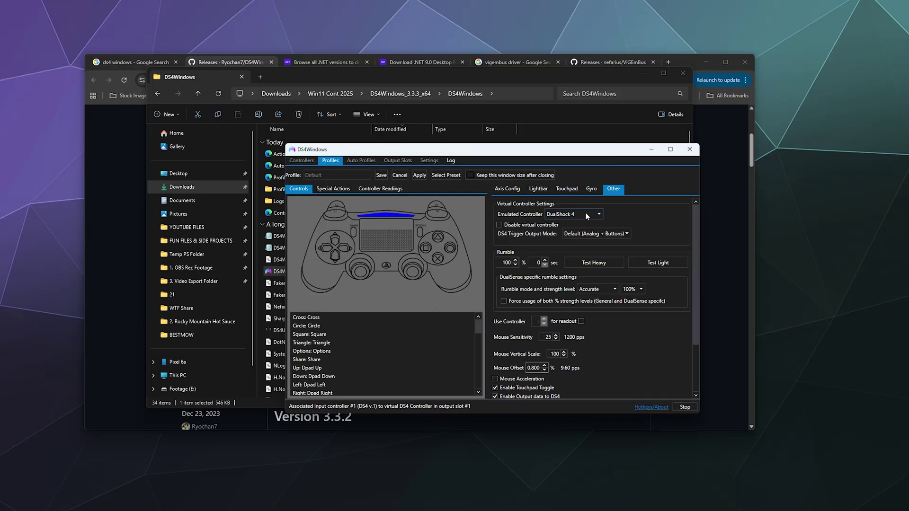
click(562, 214)
click(568, 225)
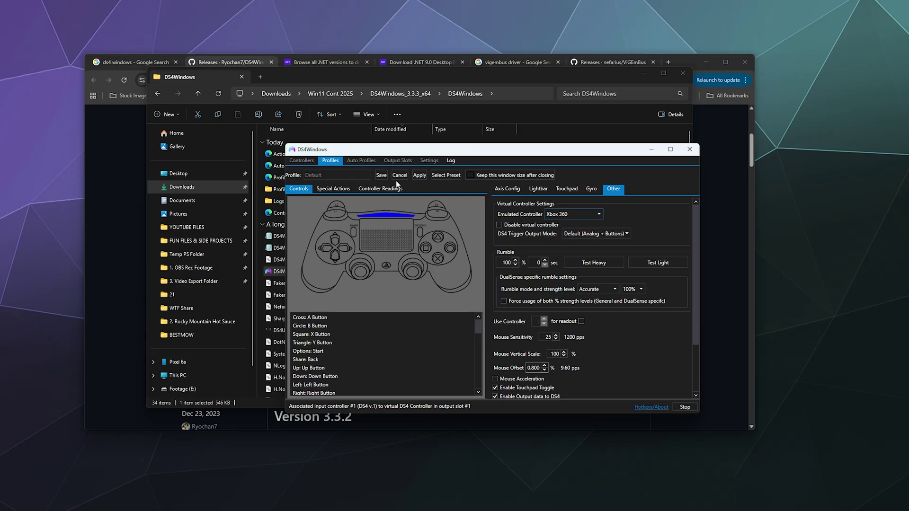
click(382, 176)
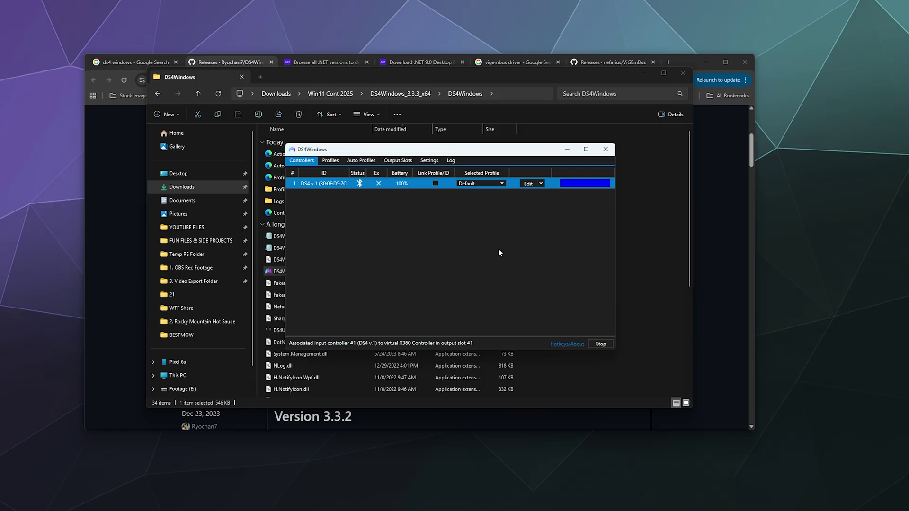